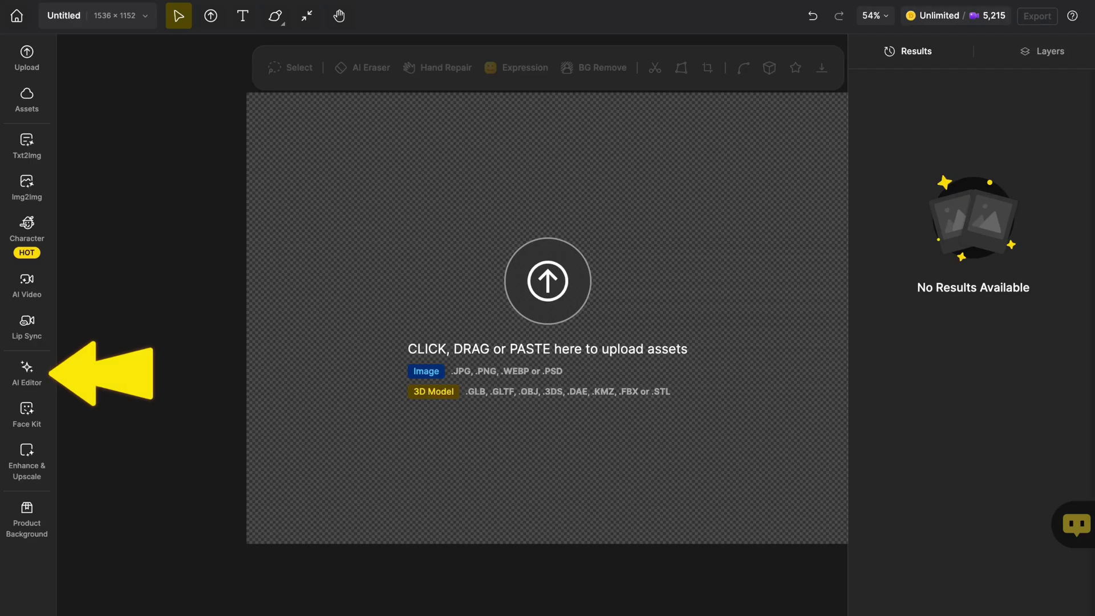
Open the AI Editor's Local Edit tool and upload case1.png from Downloads onto the canvas
{"action": "left_click", "coordinate": [27, 372]}
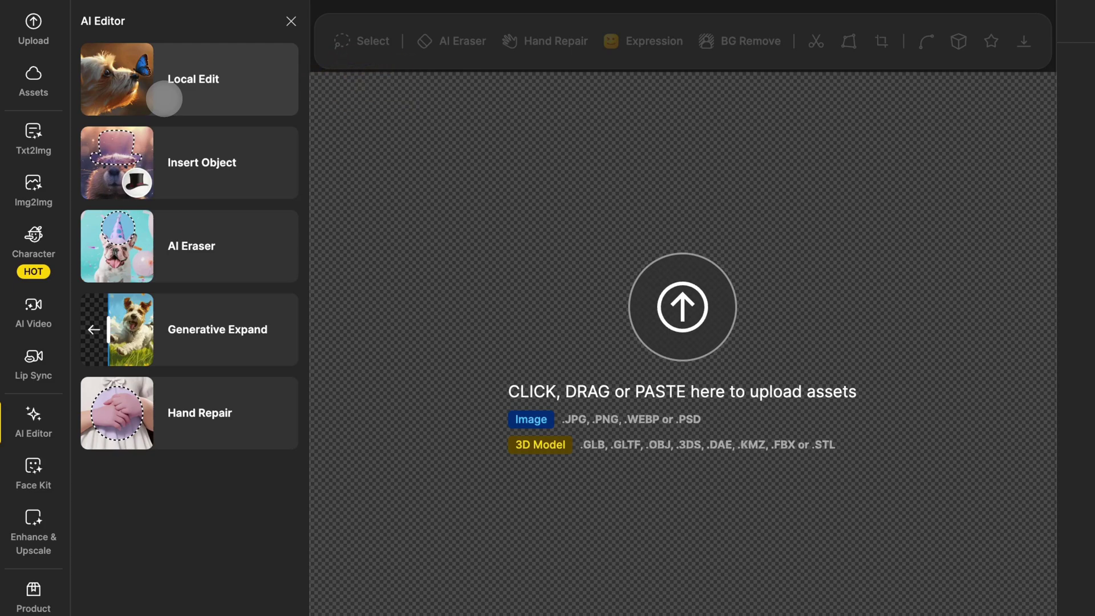
{"action": "left_click", "coordinate": [164, 98]}
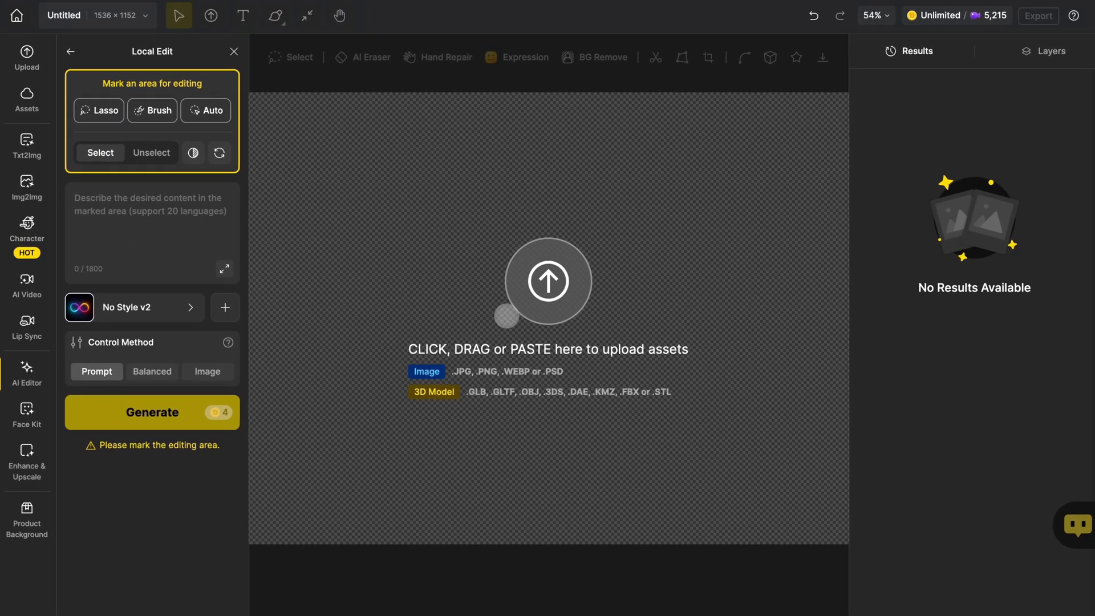
{"action": "left_click", "coordinate": [630, 350]}
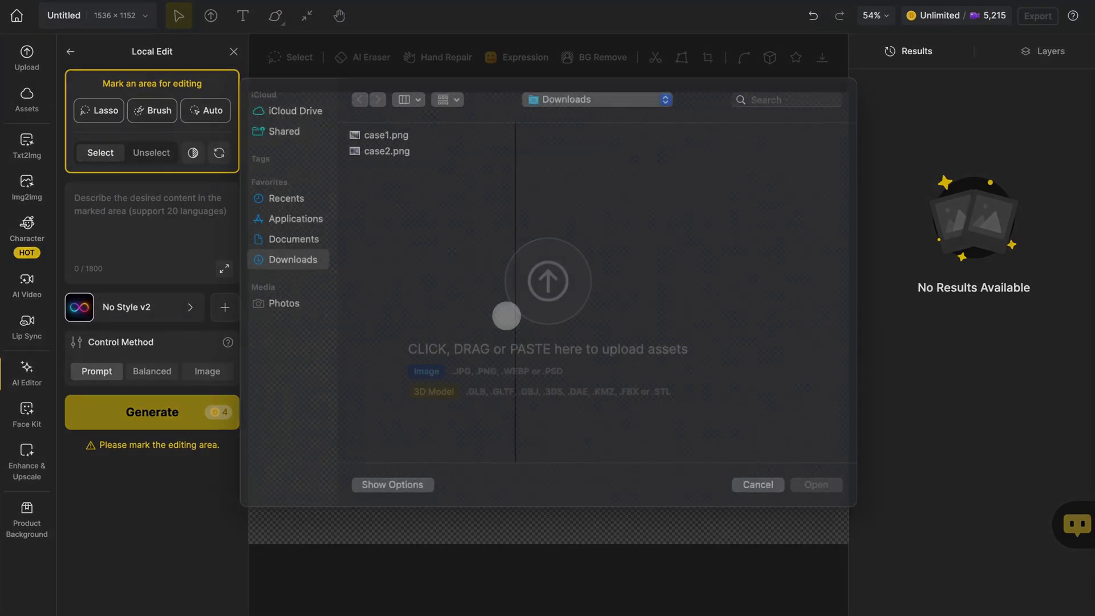
{"action": "left_click", "coordinate": [422, 149]}
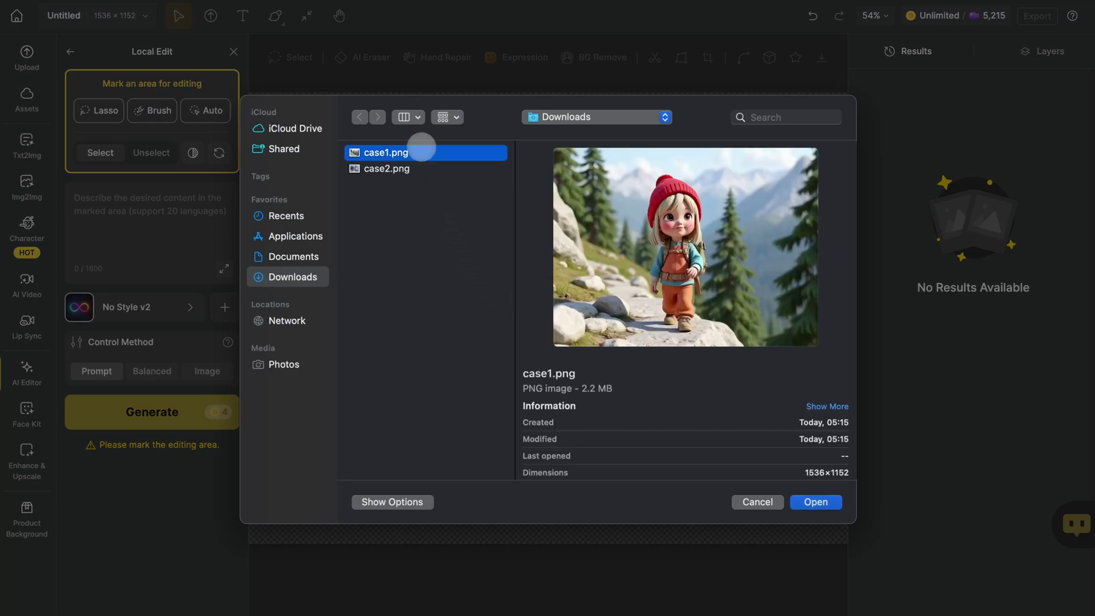
{"action": "left_click", "coordinate": [819, 500]}
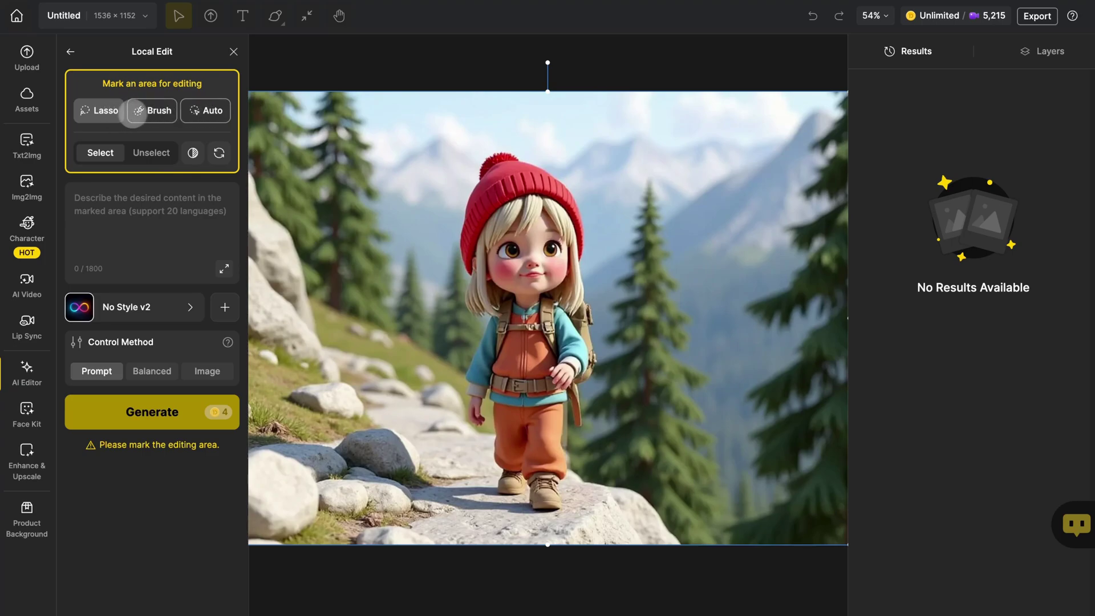
Lasso-mask the red beanie, enter the prompt 'white bucket hat', and open the style library
{"action": "left_click", "coordinate": [109, 110]}
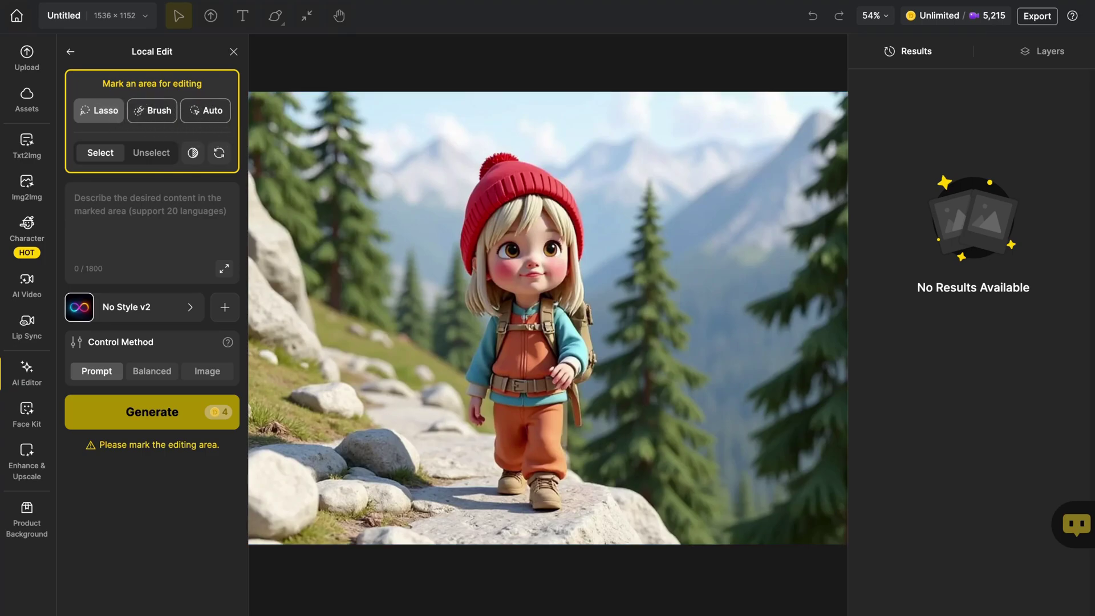
{"action": "mouse_move", "coordinate": [454, 225]}
{"action": "left_mouse_down"}
{"action": "mouse_move", "coordinate": [509, 145]}
{"action": "mouse_move", "coordinate": [587, 263]}
{"action": "mouse_move", "coordinate": [467, 278]}
{"action": "mouse_move", "coordinate": [455, 227]}
{"action": "left_mouse_up"}
{"action": "left_click", "coordinate": [183, 178]}
{"action": "type", "text": "white bucket hat"}
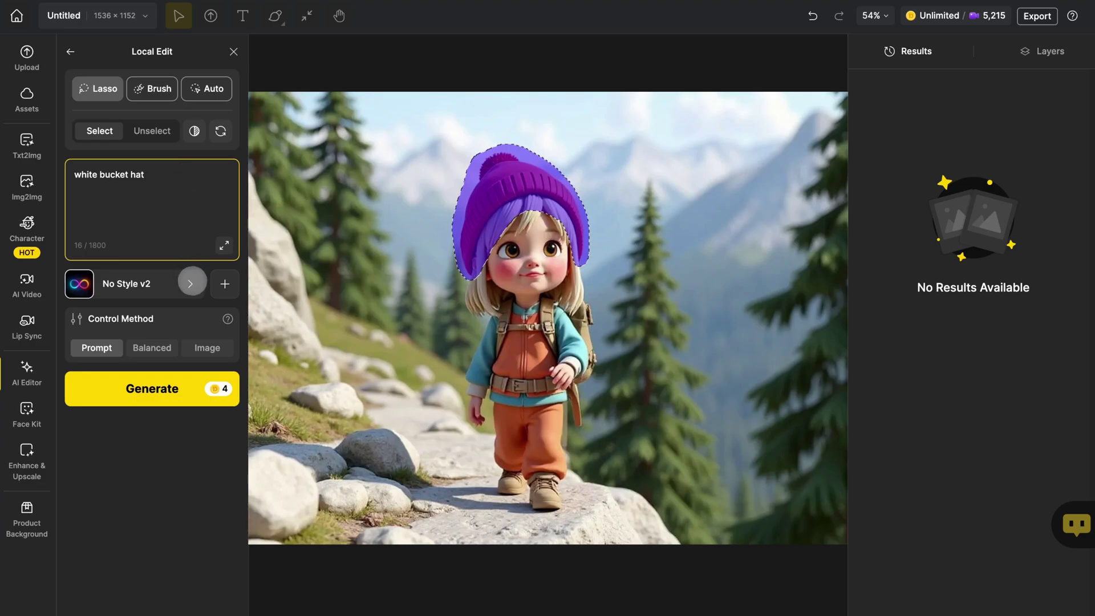
{"action": "left_click", "coordinate": [193, 283]}
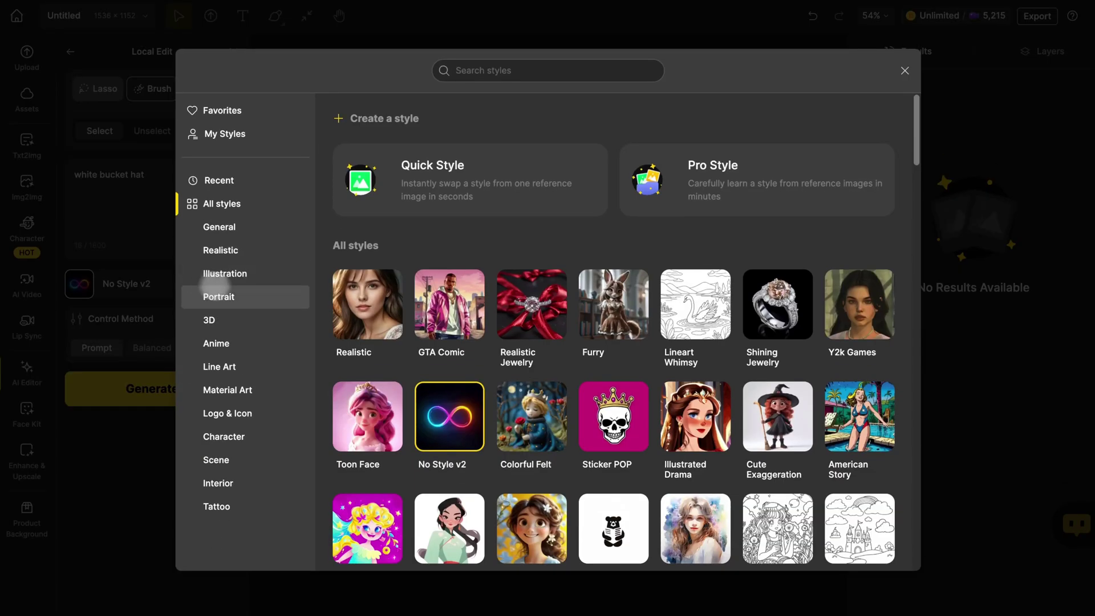
{"action": "mouse_move", "coordinate": [425, 428]}
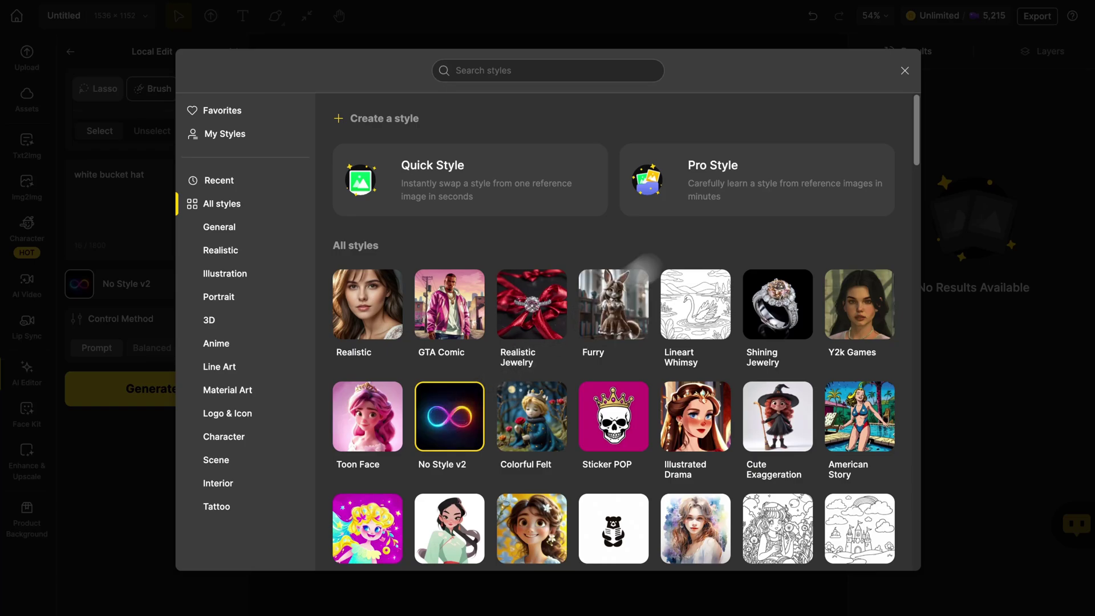
Close the style picker without choosing a style and generate the white bucket hat edit in Prompt mode
{"action": "left_click", "coordinate": [904, 71]}
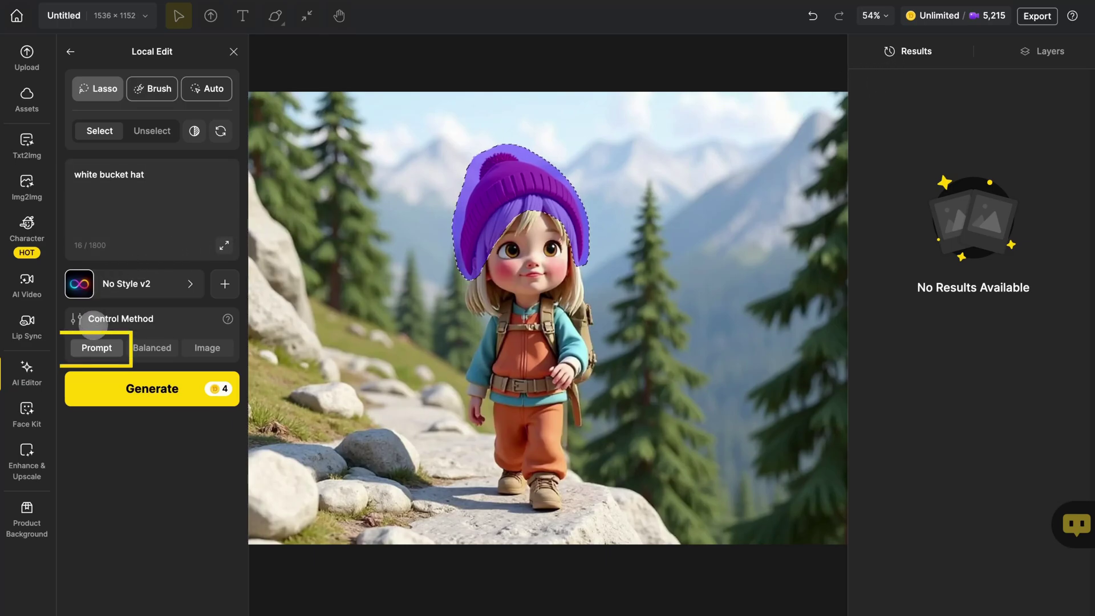
{"action": "mouse_move", "coordinate": [100, 346]}
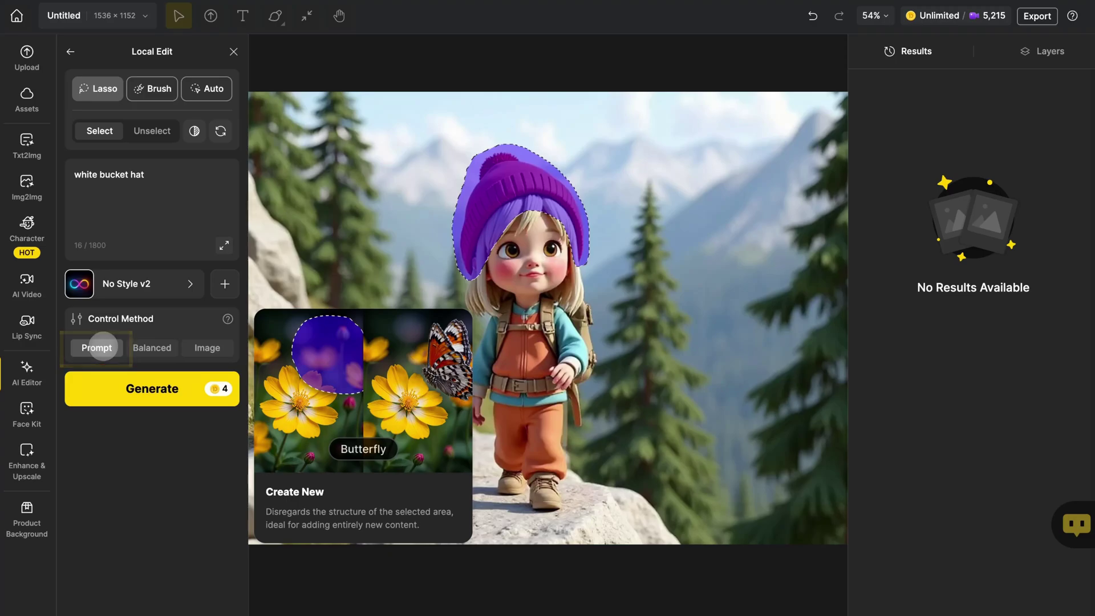
{"action": "left_click", "coordinate": [129, 383]}
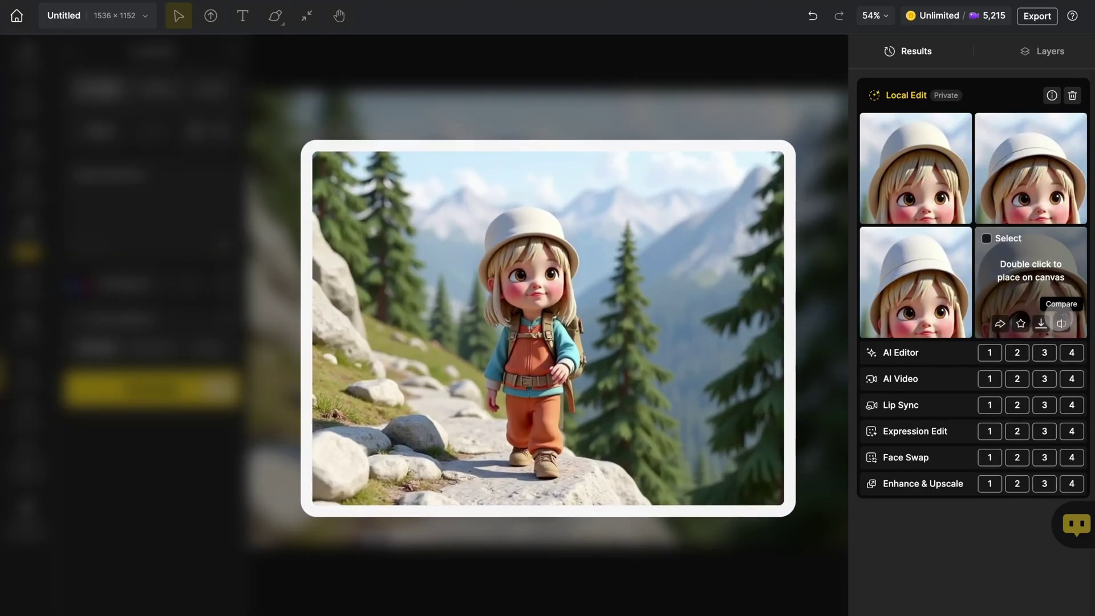
Compare the fourth result against the original, ending on the white bucket hat version
{"action": "left_click", "coordinate": [1062, 323]}
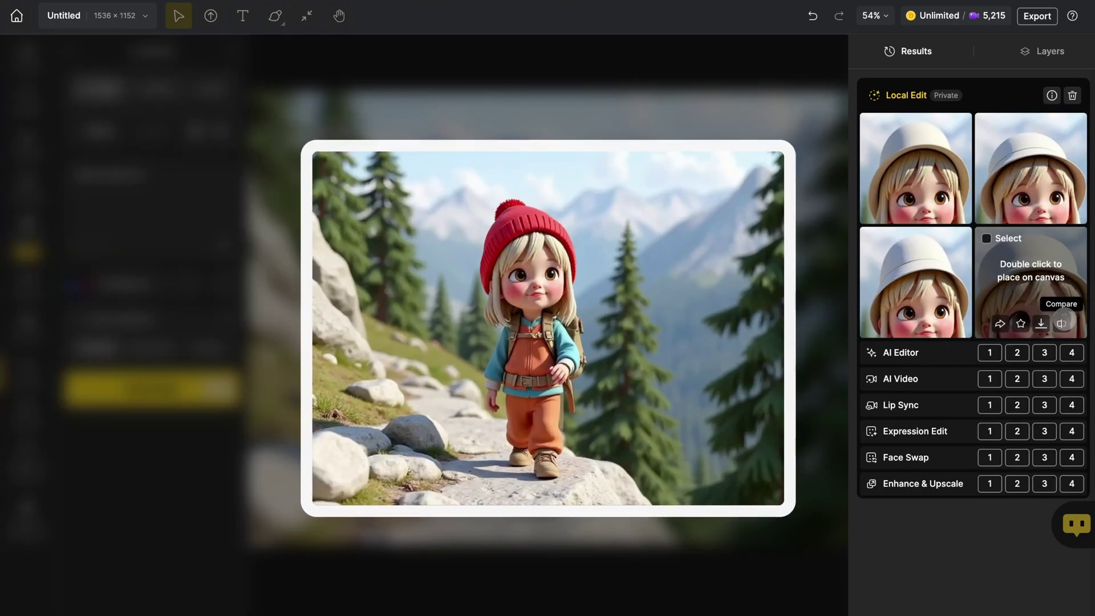
{"action": "left_click", "coordinate": [1062, 323]}
{"action": "left_click", "coordinate": [1062, 323]}
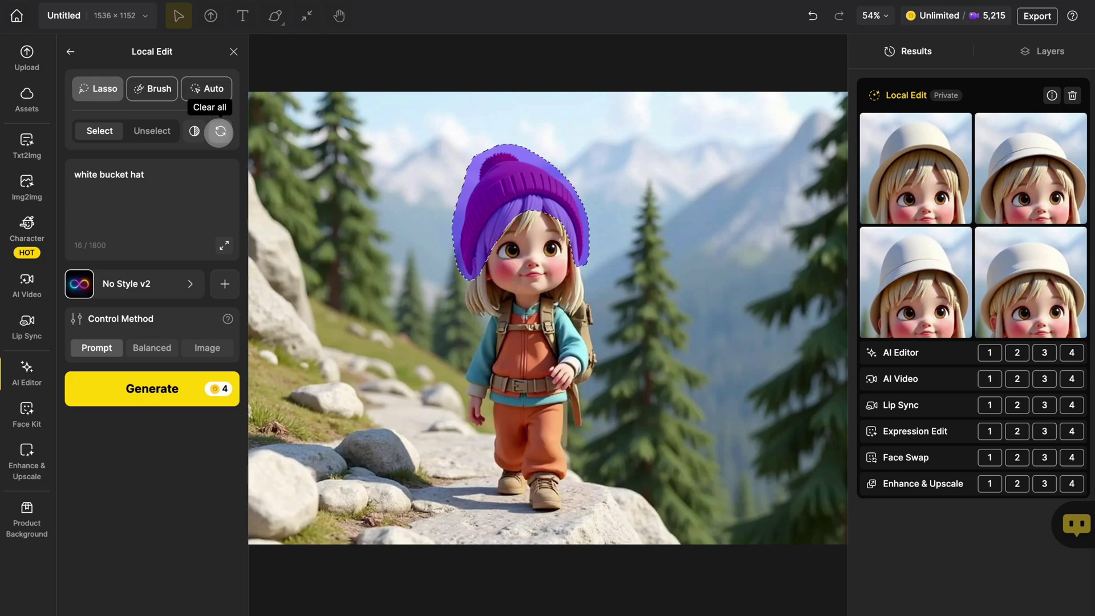
Replace the beanie mask with a mask on the rocks beside the girl and generate 'dog running'
{"action": "left_click", "coordinate": [221, 132]}
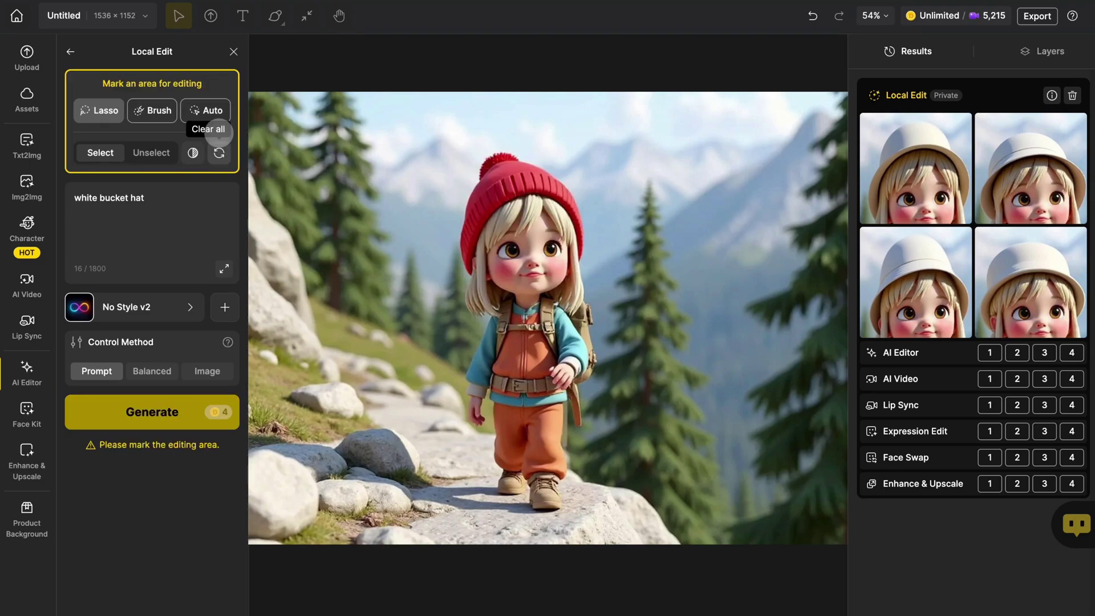
{"action": "mouse_move", "coordinate": [367, 448]}
{"action": "left_mouse_down"}
{"action": "mouse_move", "coordinate": [380, 400]}
{"action": "mouse_move", "coordinate": [463, 498]}
{"action": "mouse_move", "coordinate": [349, 434]}
{"action": "mouse_move", "coordinate": [365, 424]}
{"action": "left_mouse_up"}
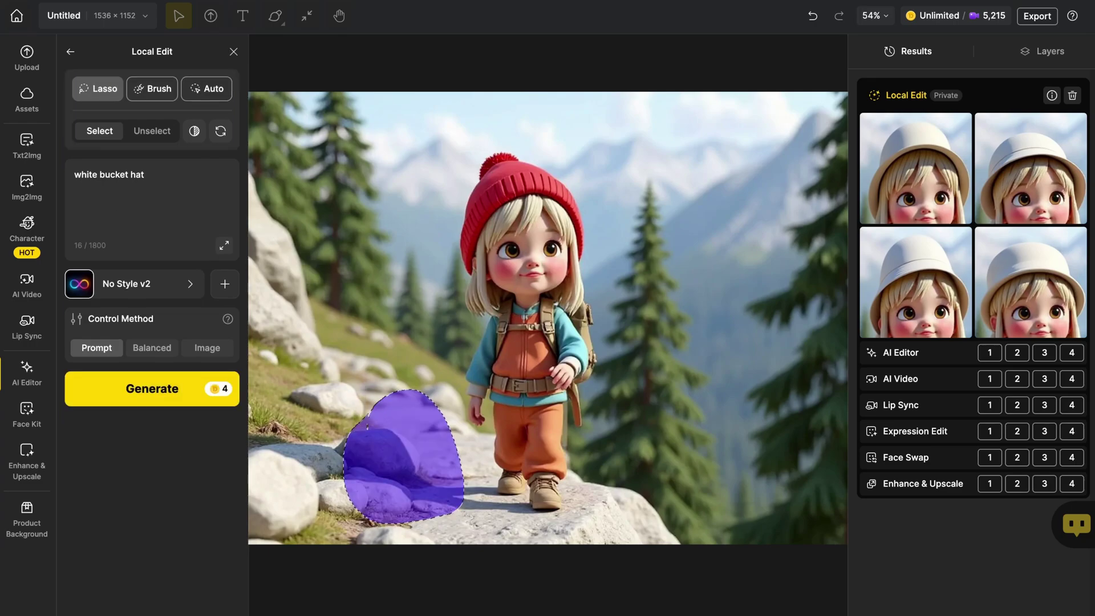
{"action": "left_click_drag", "start_coordinate": [178, 182], "coordinate": [68, 170]}
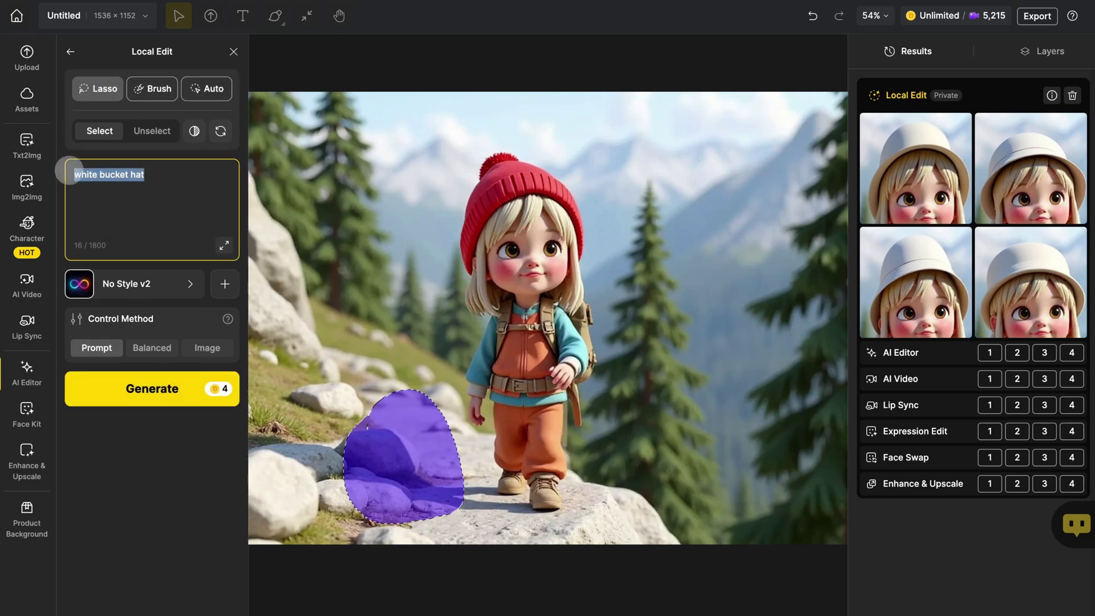
{"action": "type", "text": "dog running"}
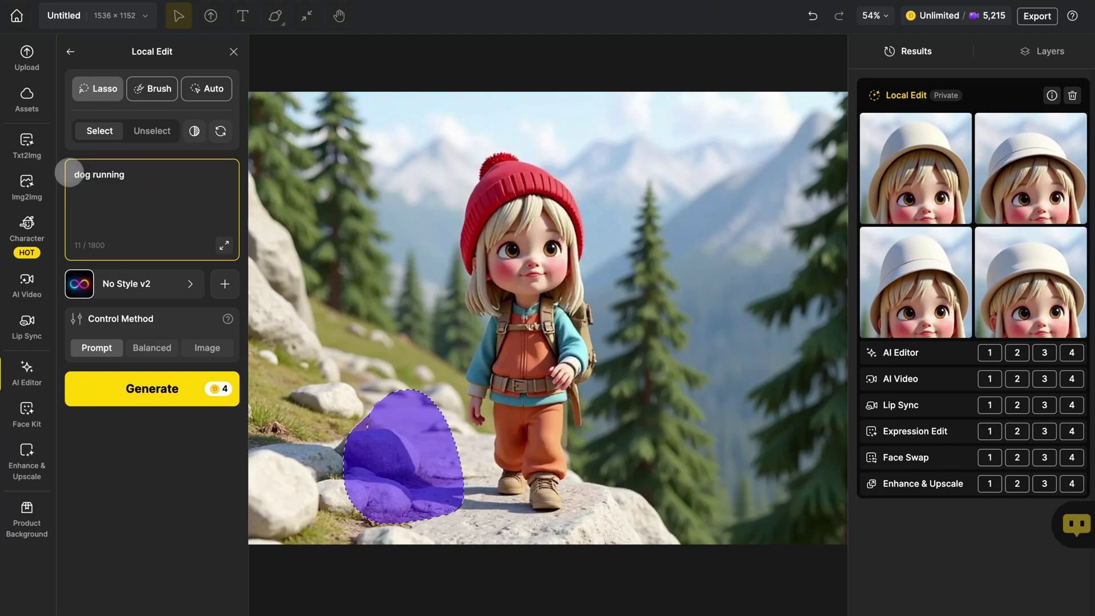
{"action": "left_click", "coordinate": [124, 386]}
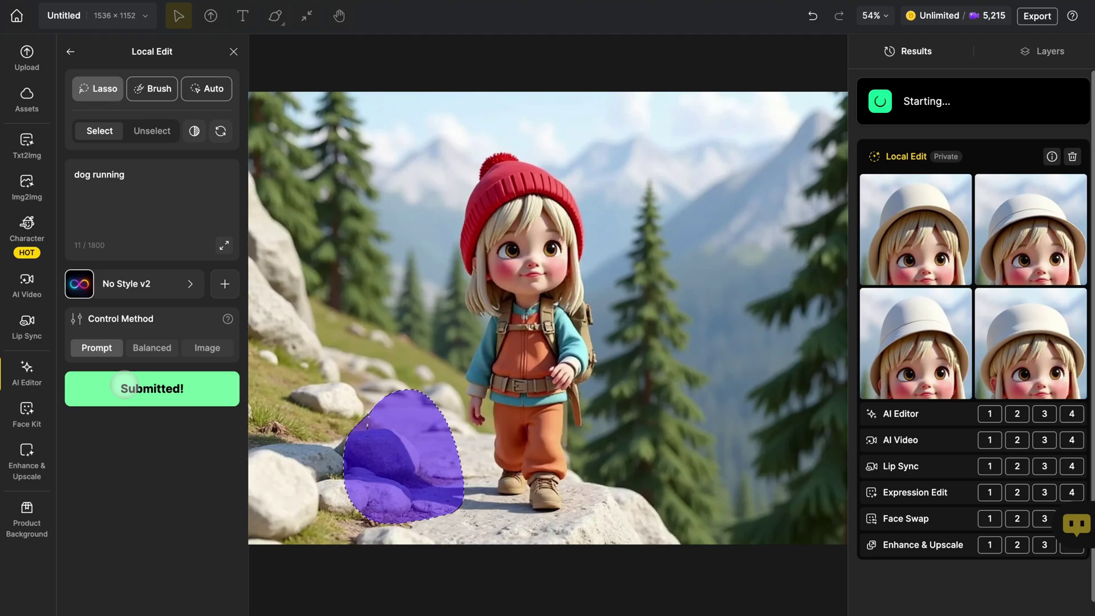
Compare the first dog result with the original, ending on the dog version
{"action": "mouse_move", "coordinate": [864, 210]}
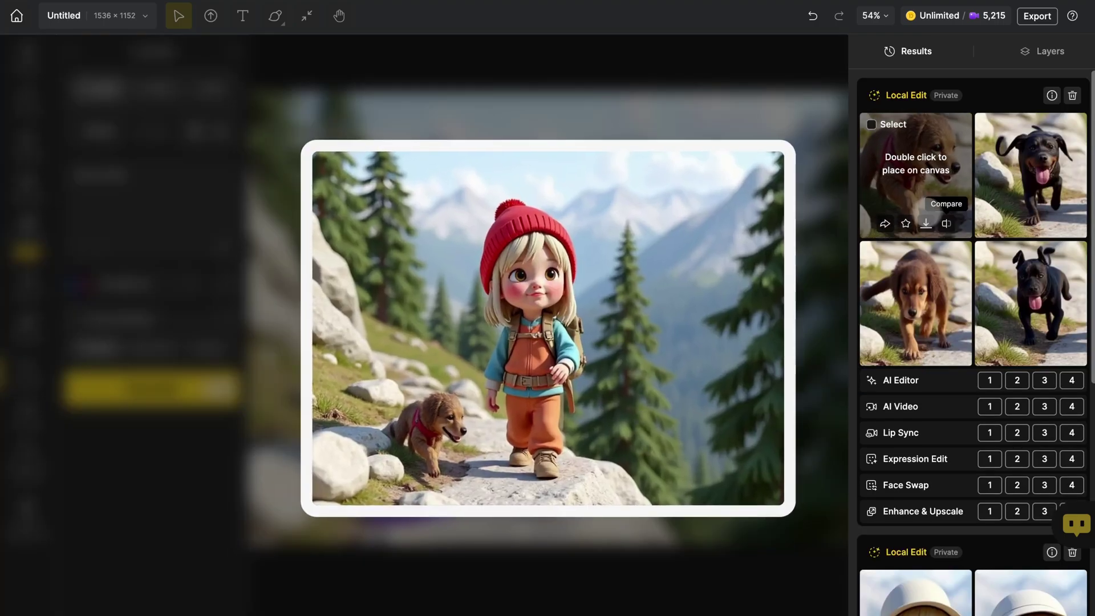
{"action": "left_click", "coordinate": [947, 223]}
{"action": "left_click", "coordinate": [947, 223]}
{"action": "left_click", "coordinate": [946, 223]}
{"action": "left_click", "coordinate": [947, 223]}
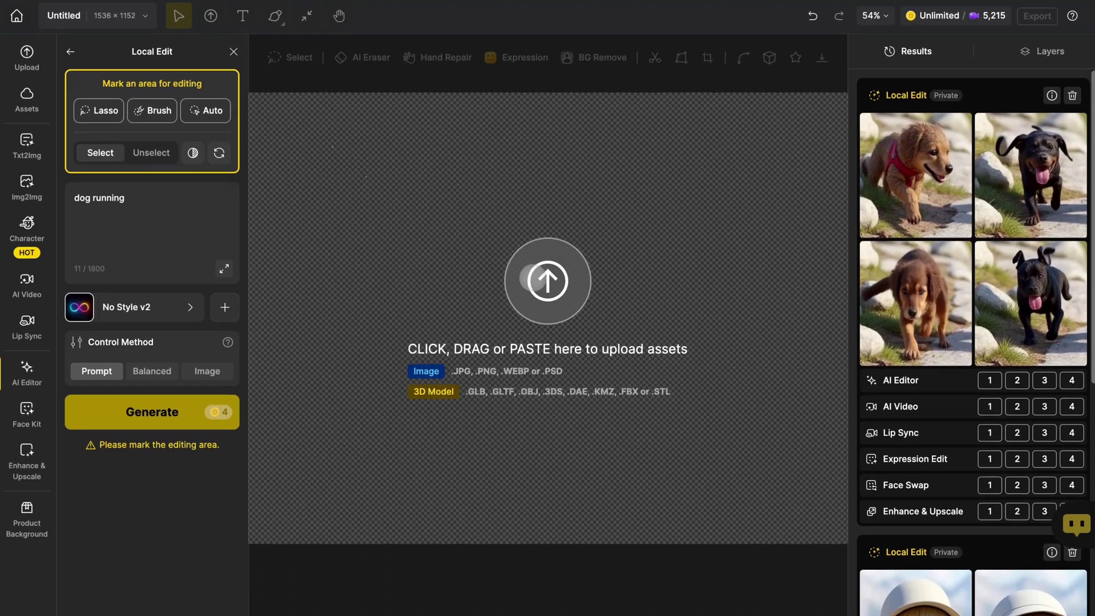
Upload case2.png from Downloads onto the canvas
{"action": "left_click", "coordinate": [534, 279]}
{"action": "left_click", "coordinate": [396, 169]}
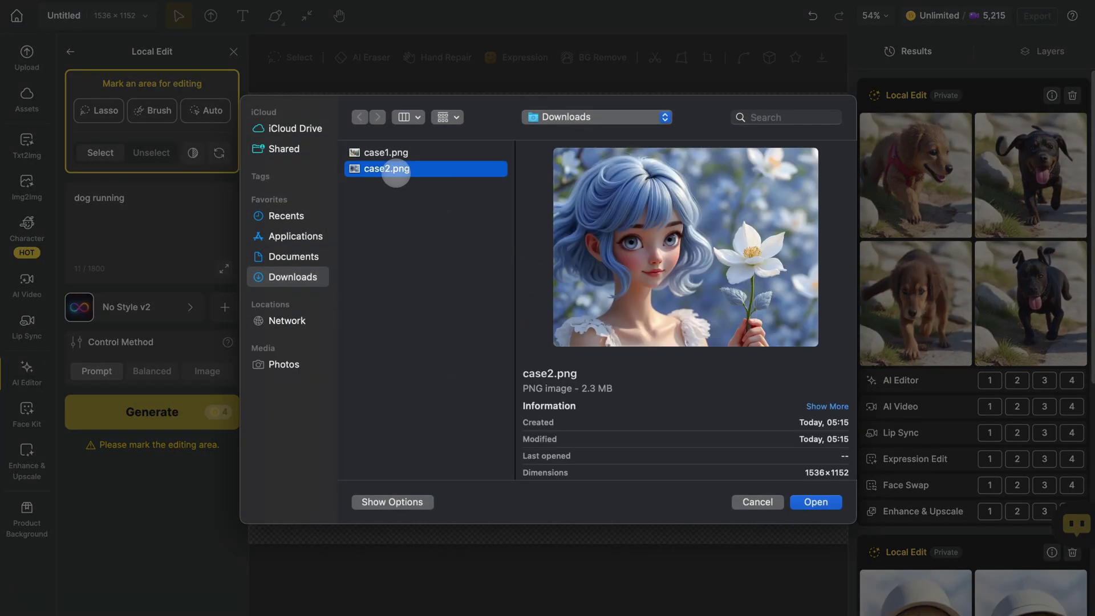
{"action": "left_click", "coordinate": [799, 502]}
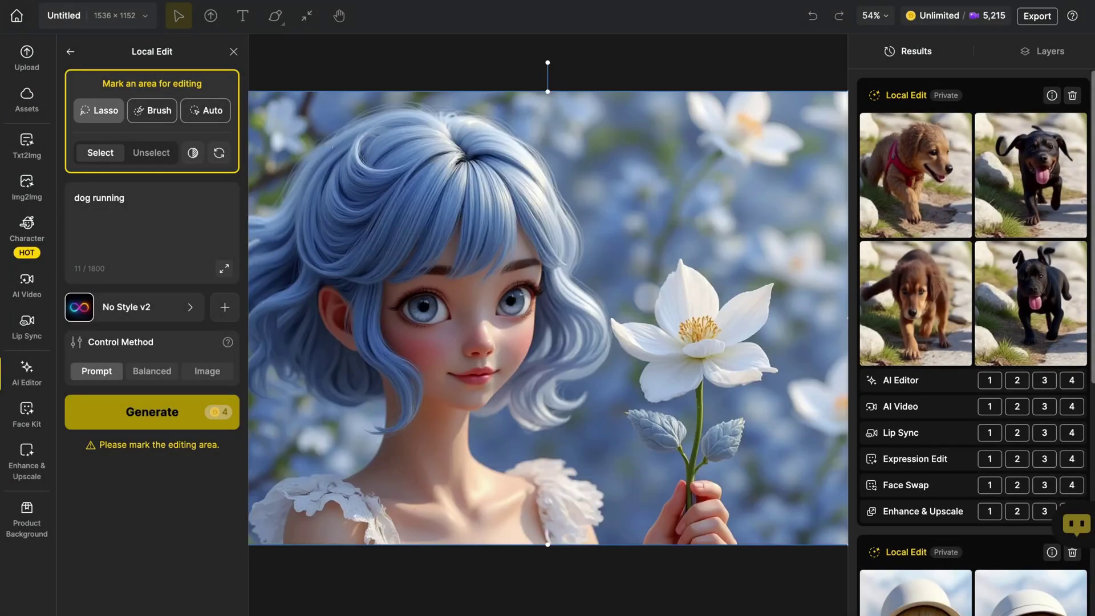
Mask the white flower the girl holds and change the prompt to 'red flower'
{"action": "mouse_move", "coordinate": [621, 268]}
{"action": "left_mouse_down"}
{"action": "mouse_move", "coordinate": [781, 393]}
{"action": "mouse_move", "coordinate": [619, 271]}
{"action": "left_mouse_up"}
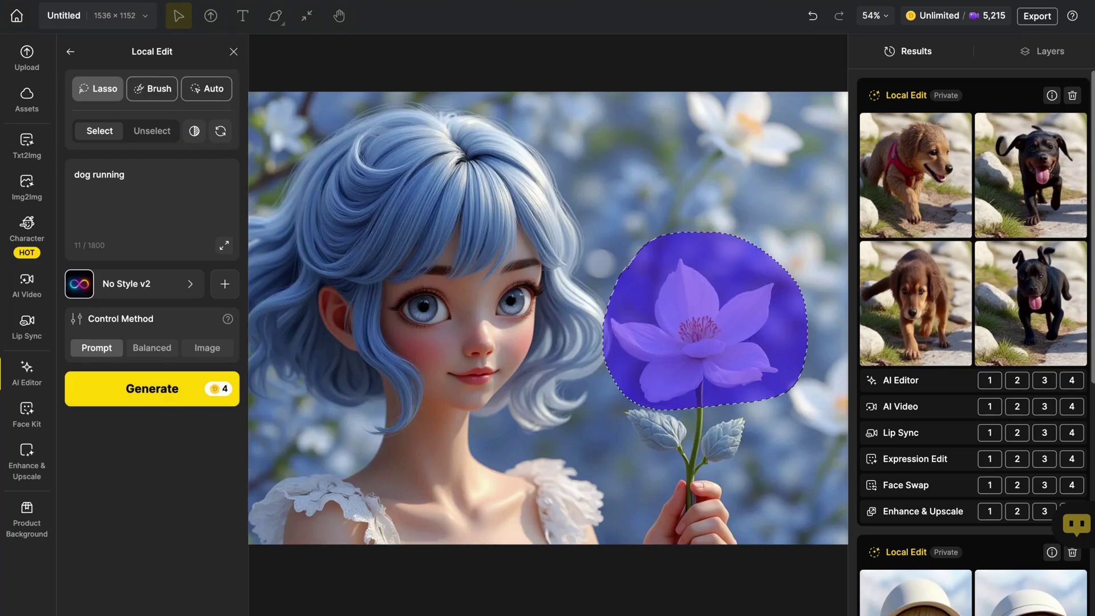
{"action": "left_click_drag", "start_coordinate": [178, 179], "coordinate": [73, 177]}
{"action": "type", "text": "red flower"}
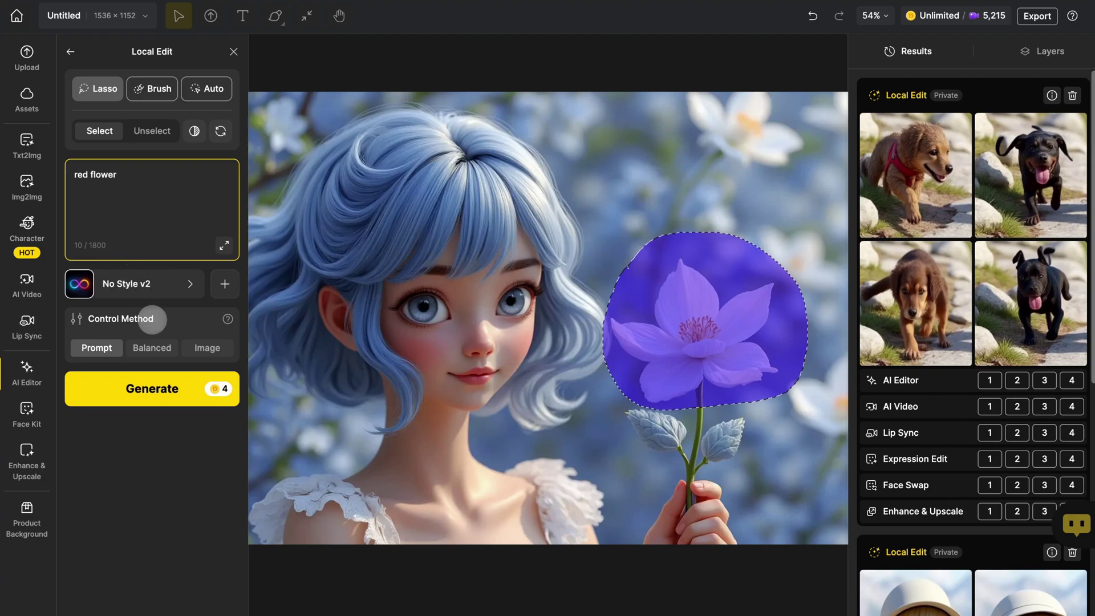
Generate red flower results with the Balanced control method and compare the third against the original
{"action": "mouse_move", "coordinate": [163, 347]}
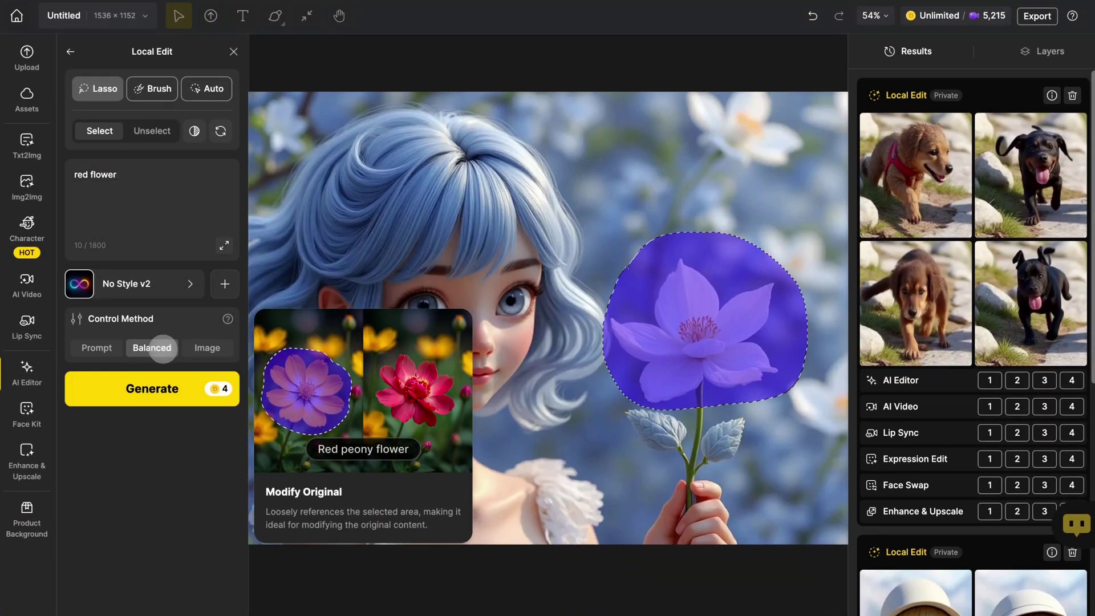
{"action": "left_click", "coordinate": [164, 378]}
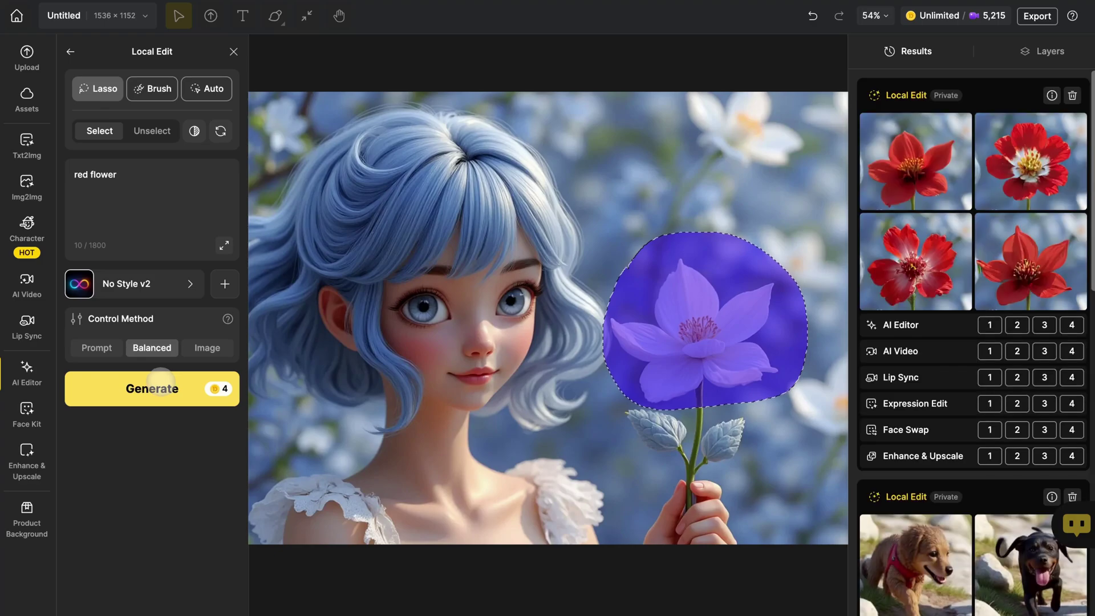
{"action": "mouse_move", "coordinate": [908, 272]}
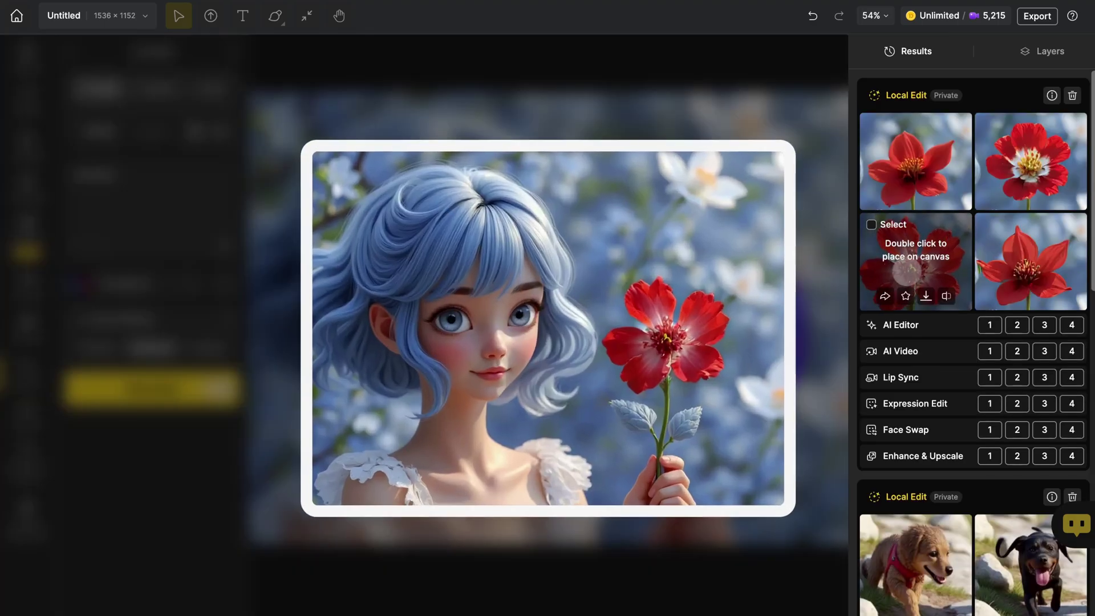
{"action": "left_click", "coordinate": [946, 296]}
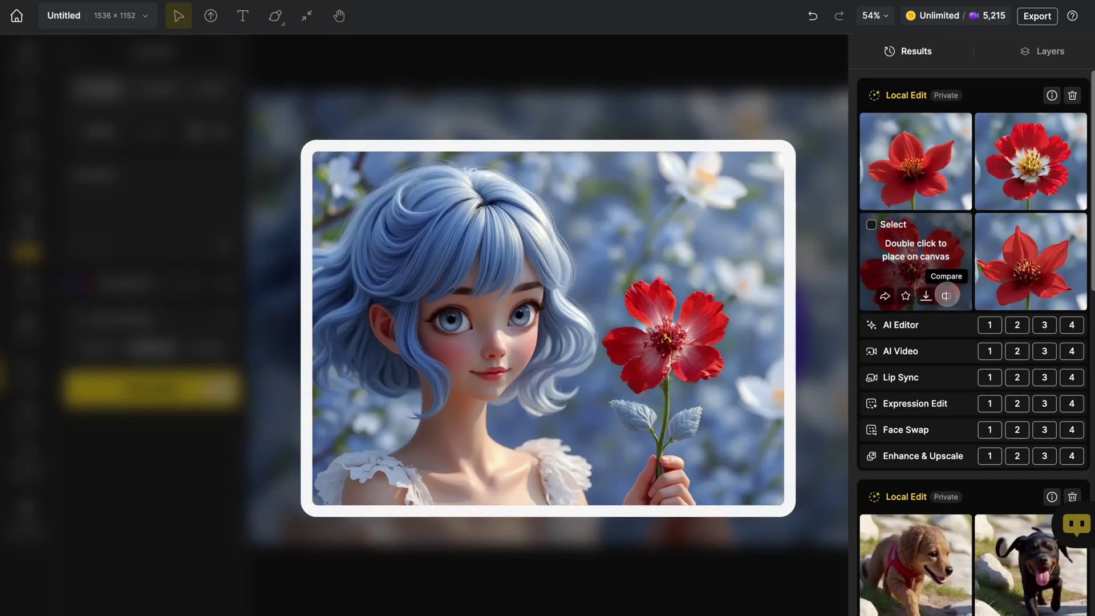
{"action": "left_click", "coordinate": [947, 295]}
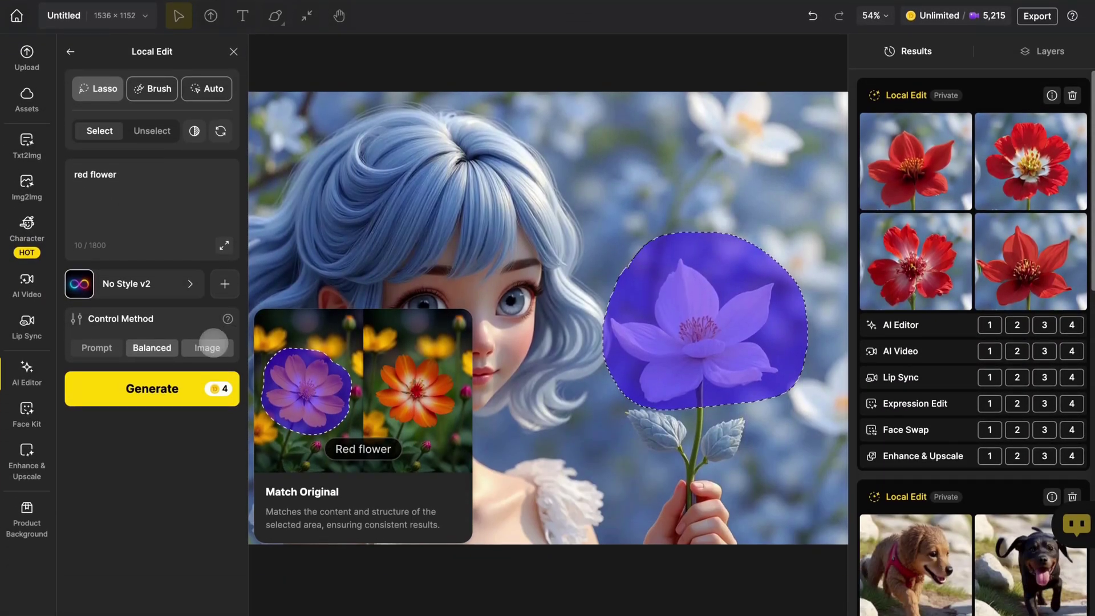
Regenerate the flower with the Image control method and compare the third new result with the original
{"action": "left_click", "coordinate": [212, 344]}
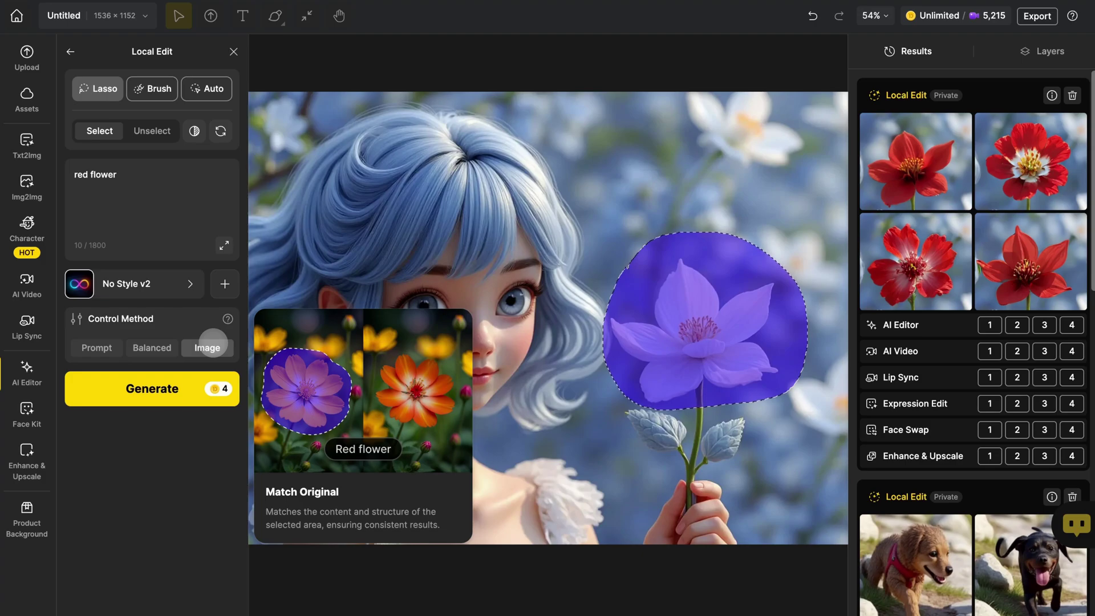
{"action": "left_click", "coordinate": [169, 387]}
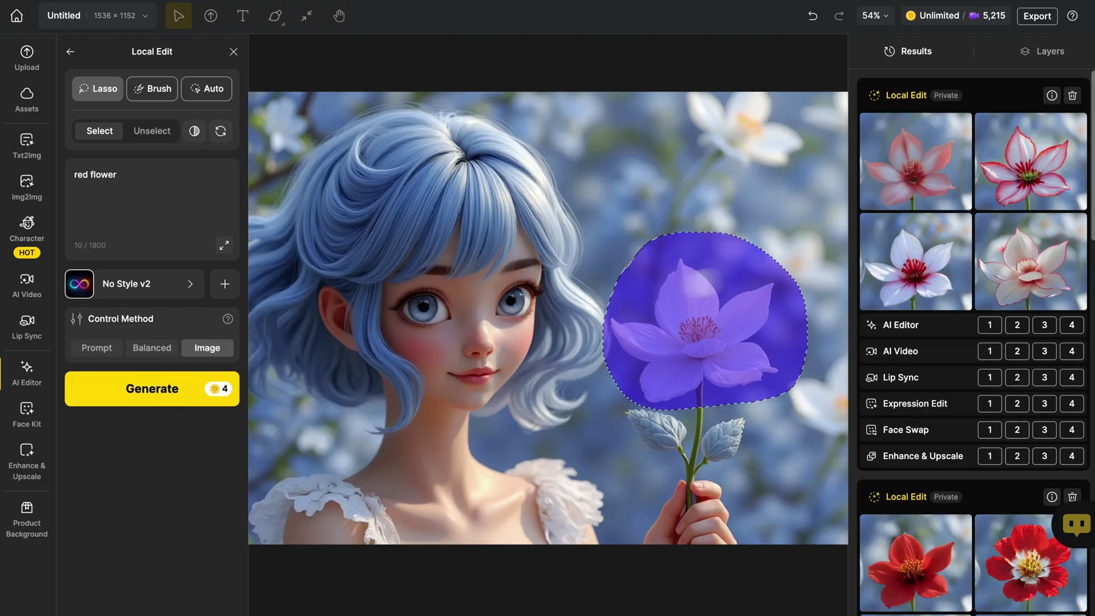
{"action": "mouse_move", "coordinate": [941, 278]}
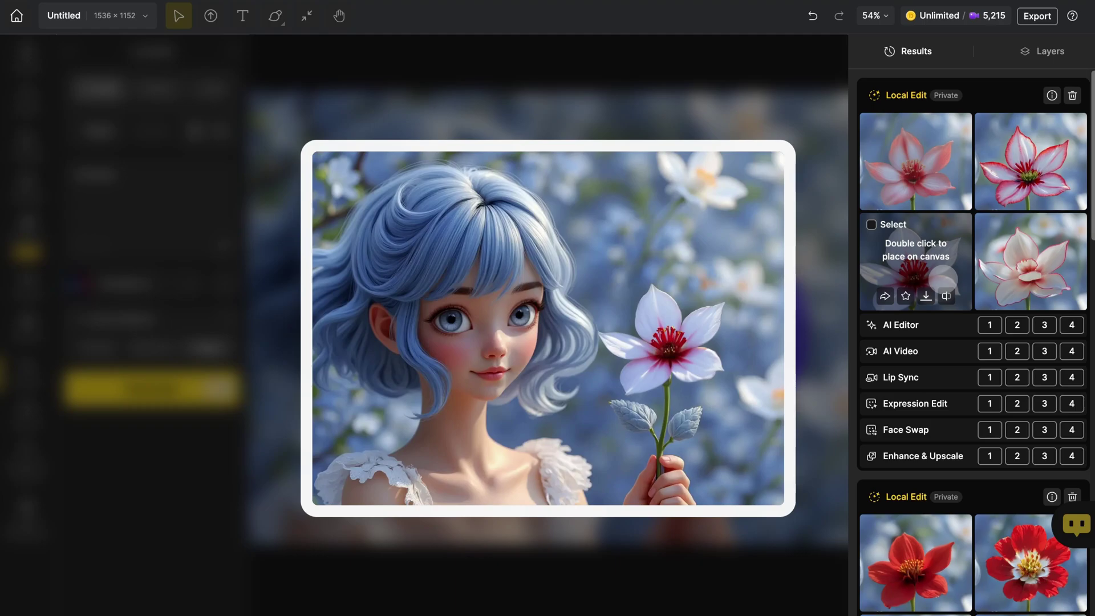
{"action": "left_click", "coordinate": [946, 295]}
{"action": "left_click", "coordinate": [946, 295]}
{"action": "left_click", "coordinate": [946, 295]}
{"action": "left_click", "coordinate": [947, 296]}
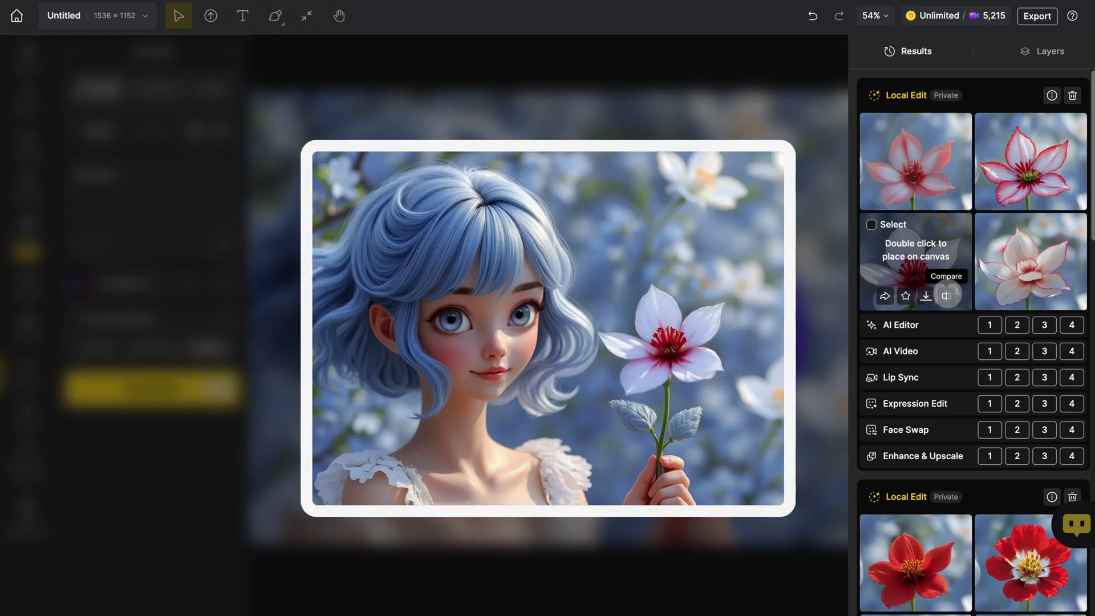